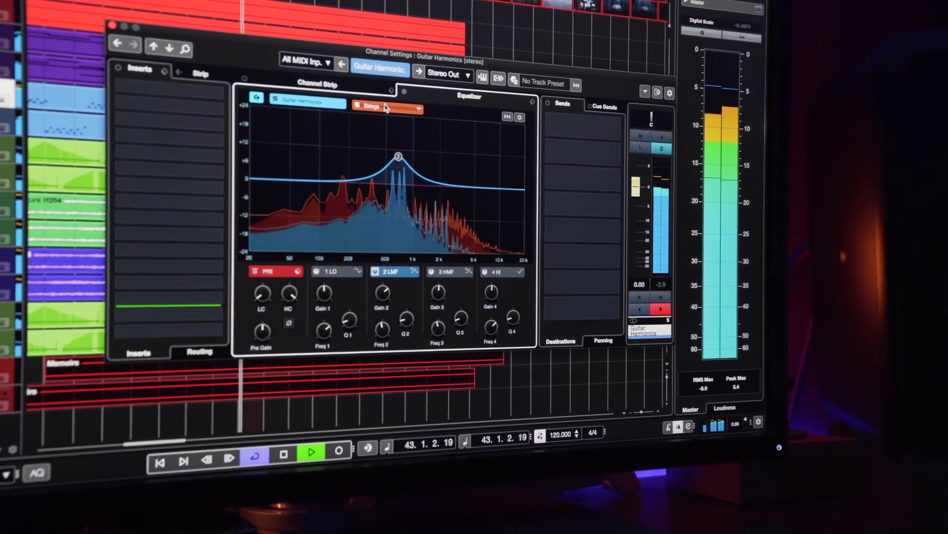
Notch the Strings EQ near 700 Hz, then cut the Guitar Harmonics EQ near 170 Hz.
key("Up")
left_click_drag(404, 184, 411, 218)
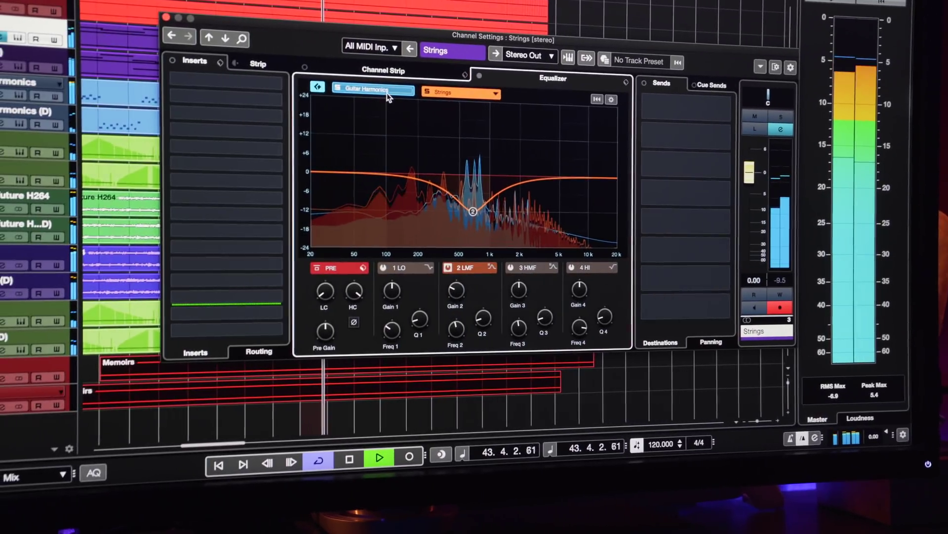
left_click(387, 93)
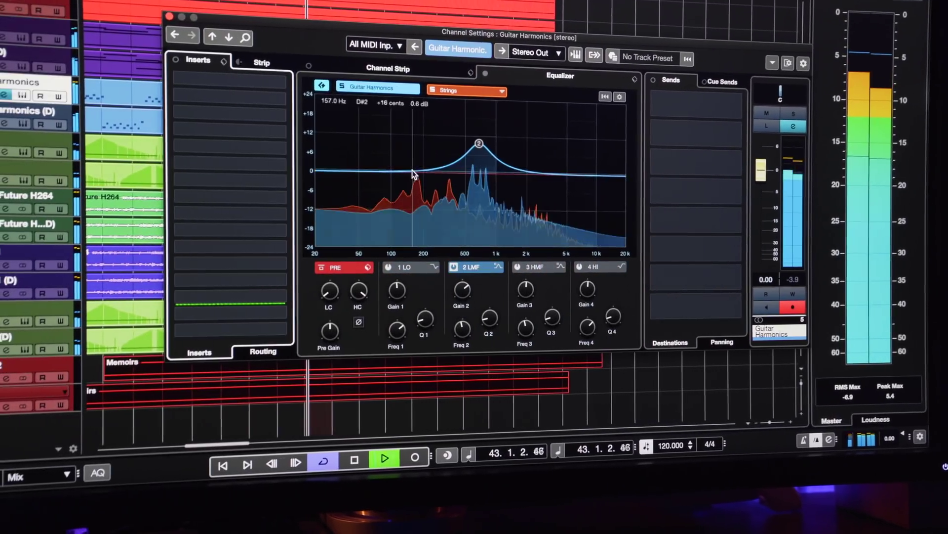
left_click_drag(422, 171, 423, 201)
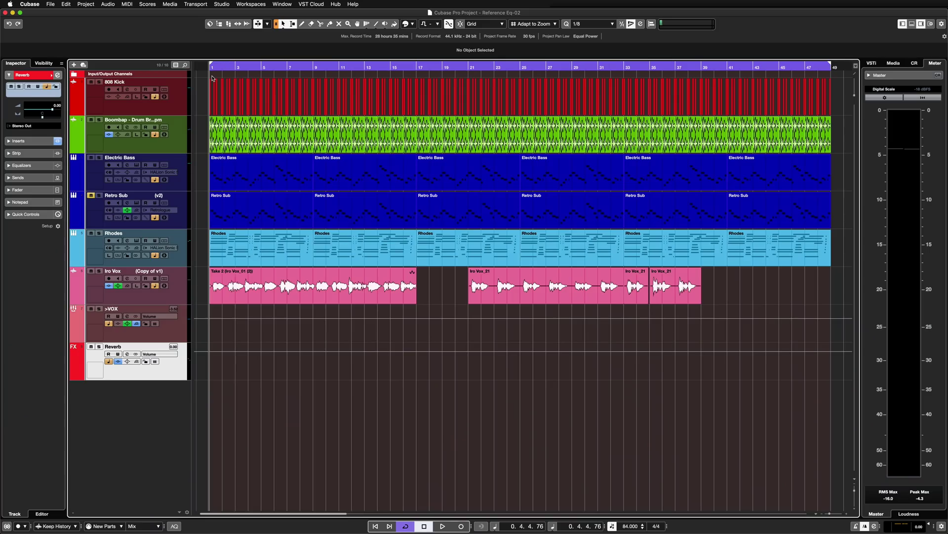
Start playback and zoom the arrangement in on the first 20 bars.
key("space")
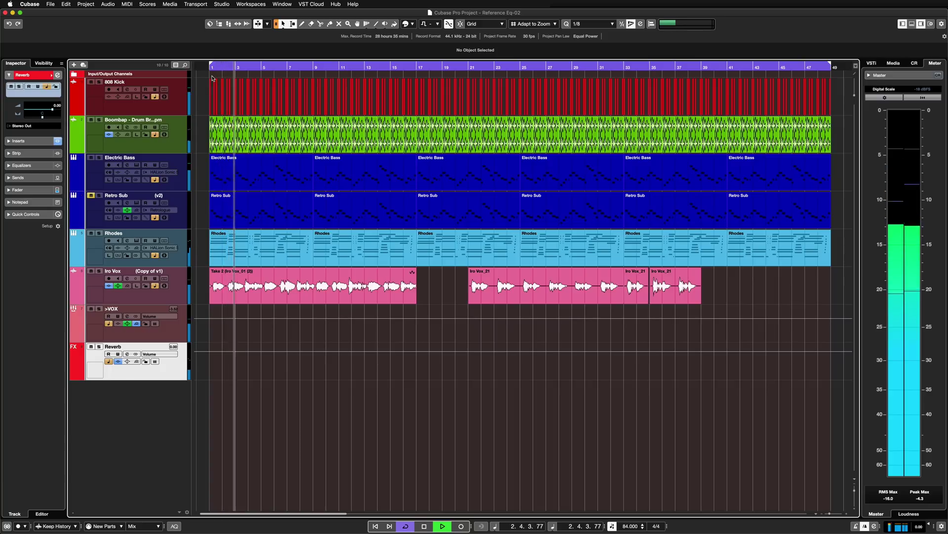
key("h")
key("h")
key("h")
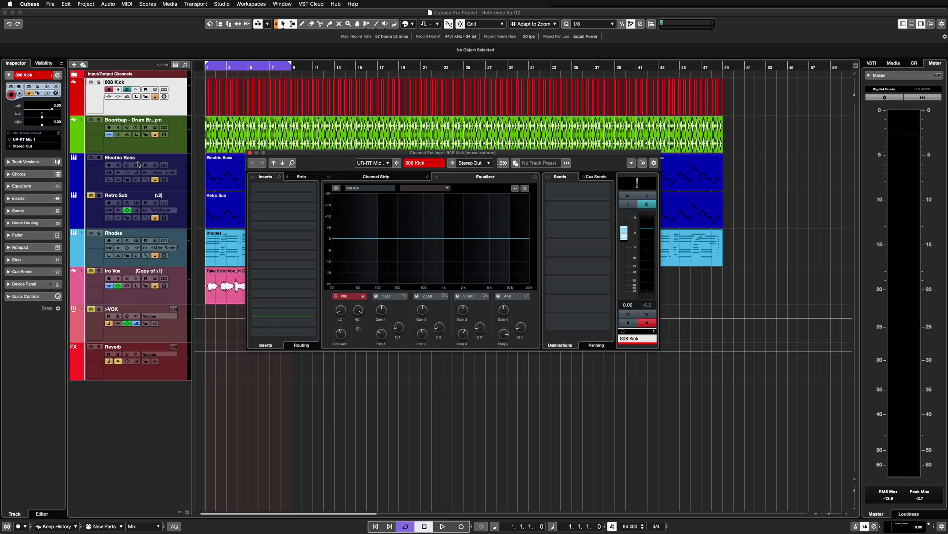
With playback running, set Electric Bass as the 808 Kick equalizer's comparison channel.
left_click_drag(346, 156, 334, 152)
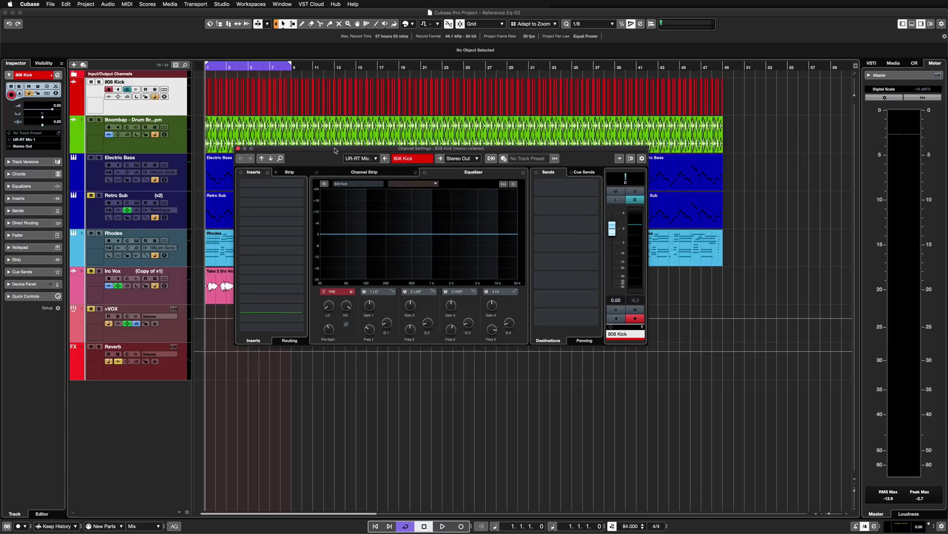
key("space")
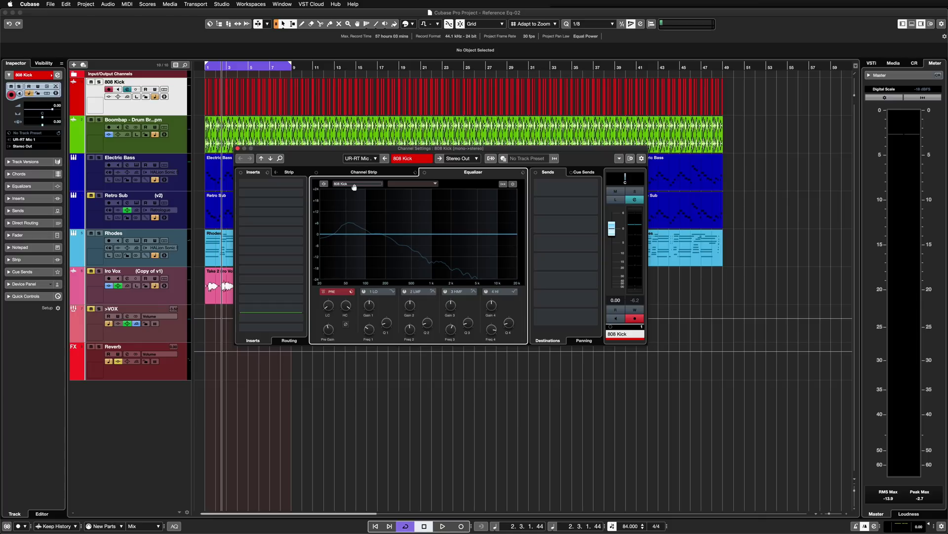
left_click(436, 183)
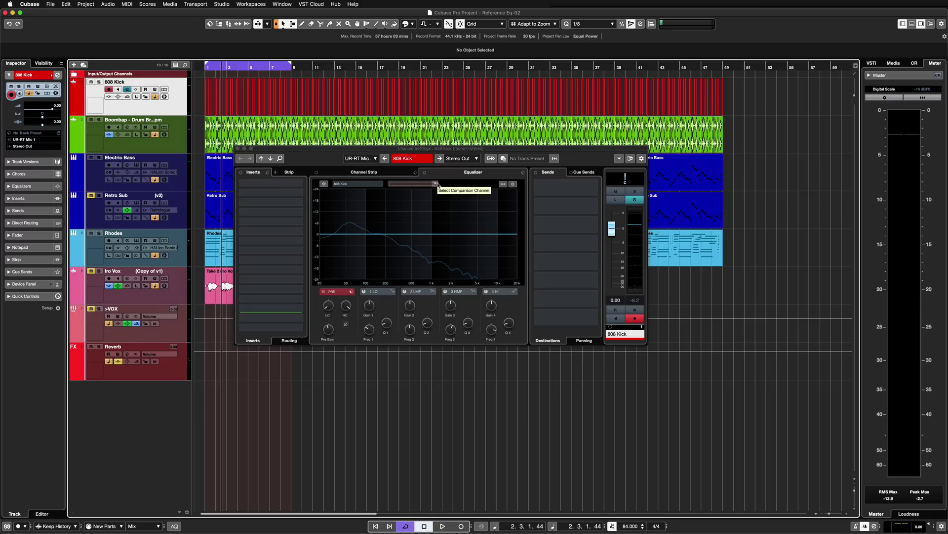
left_click(437, 185)
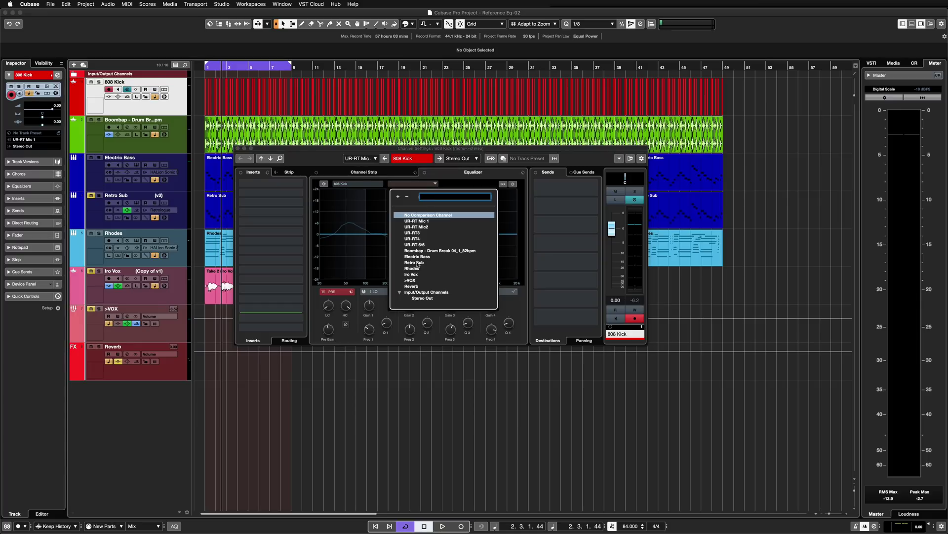
left_click(417, 257)
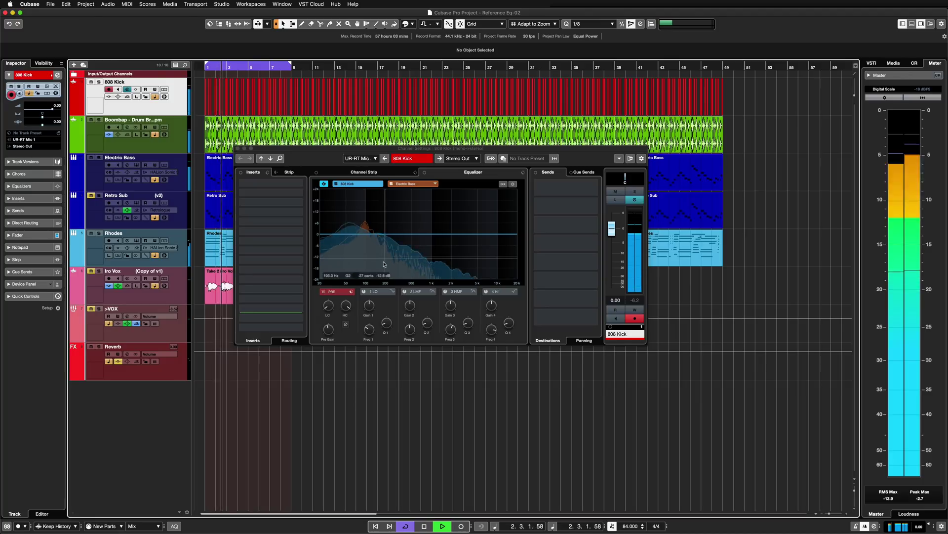
key("space")
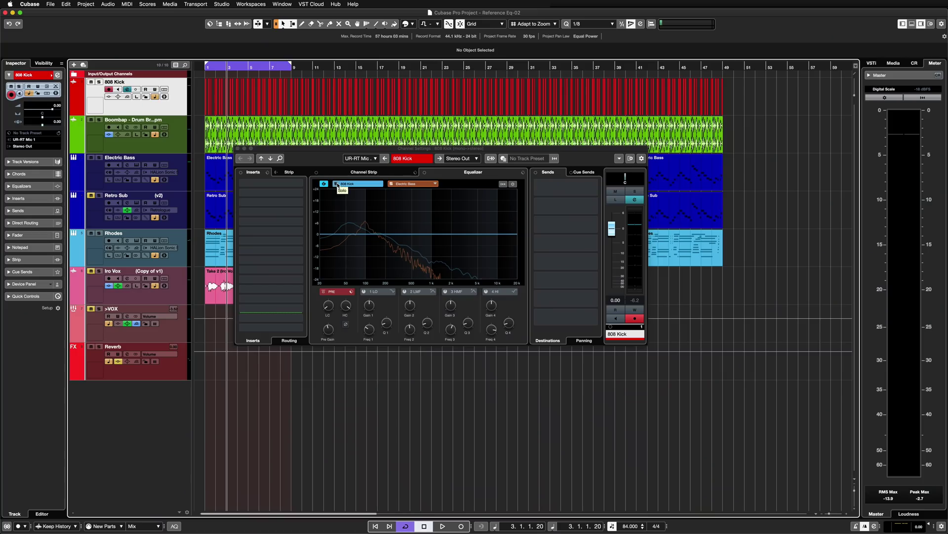
Solo the 808 Kick and Electric Bass channels during playback, then return to the project start.
left_click(338, 185)
key("space")
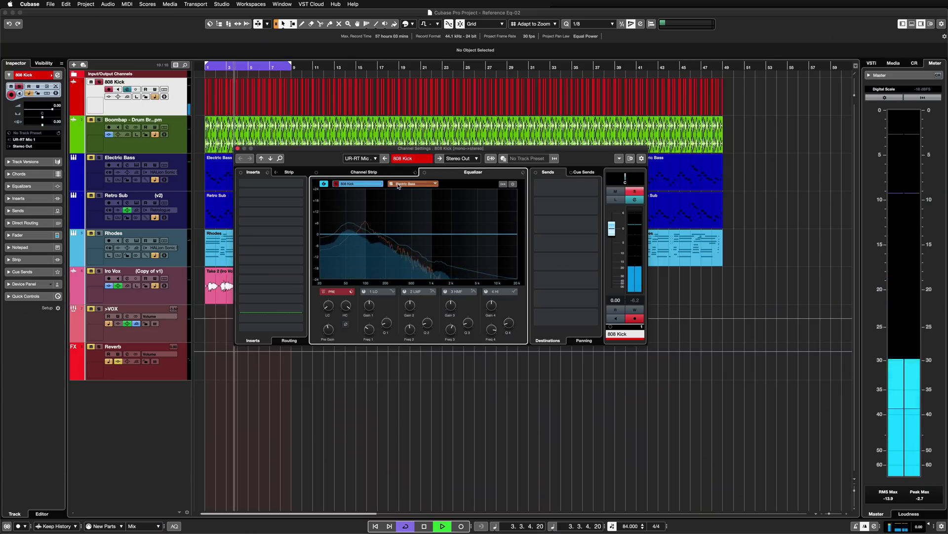
left_click(392, 184)
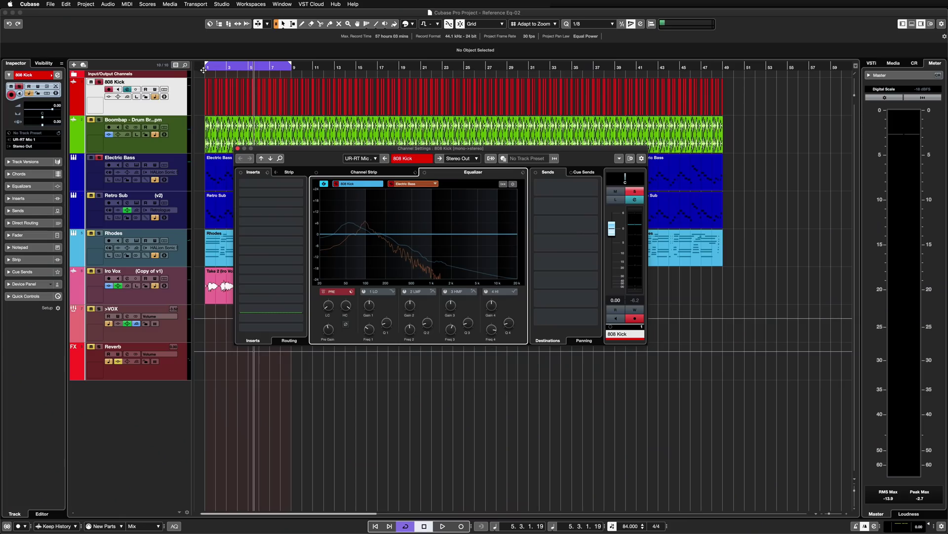
left_click(203, 70)
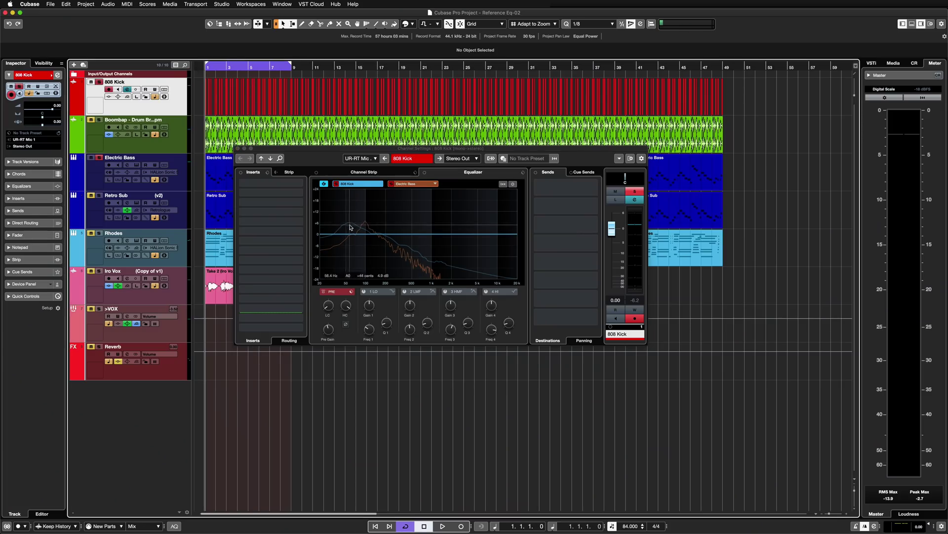
Boost the 808 Kick EQ to +6.3 dB near 52 Hz and cut -4.5 dB around 96 Hz.
key("space")
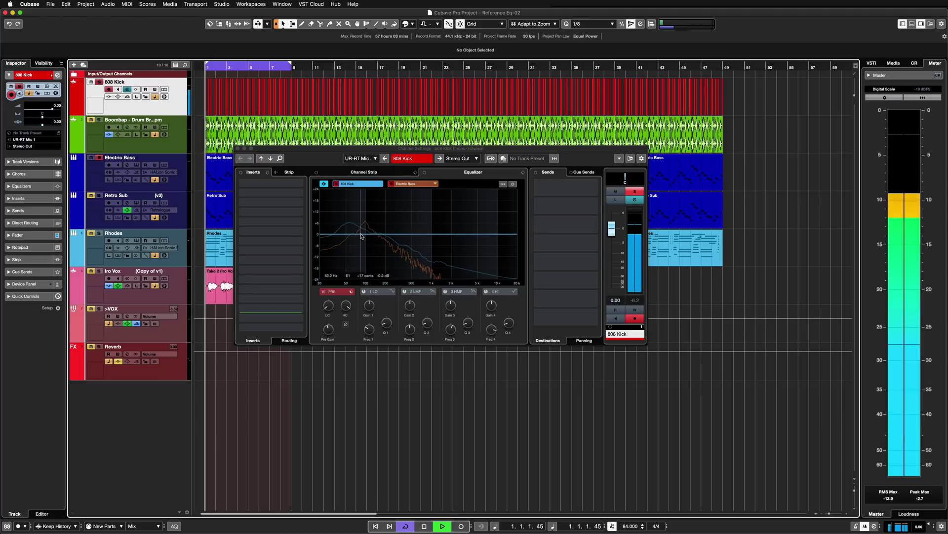
left_click(344, 229)
left_click_drag(345, 228, 347, 224)
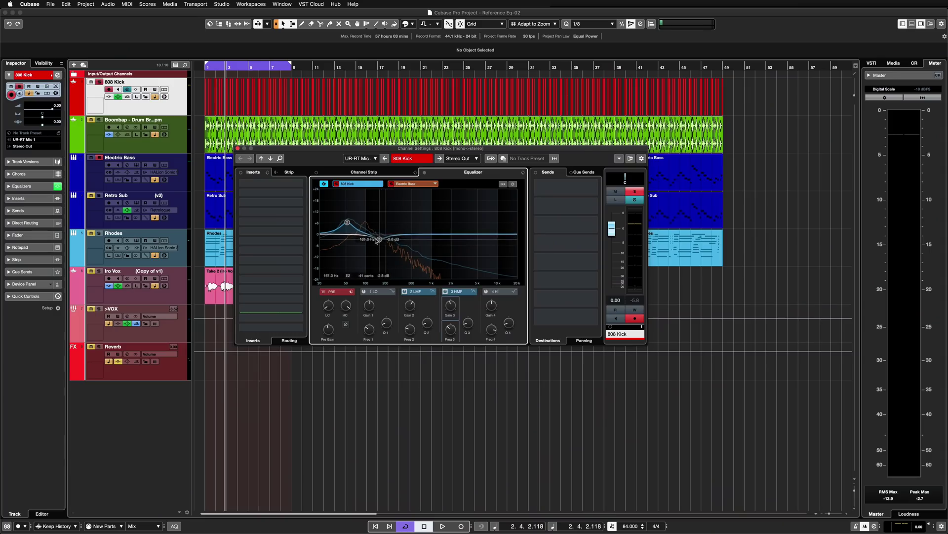
left_click_drag(367, 238, 347, 219)
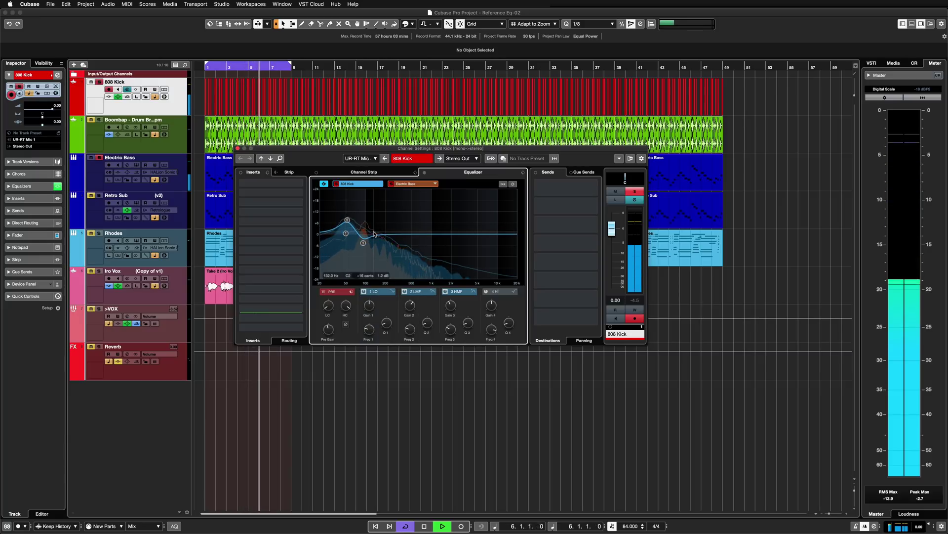
key("space")
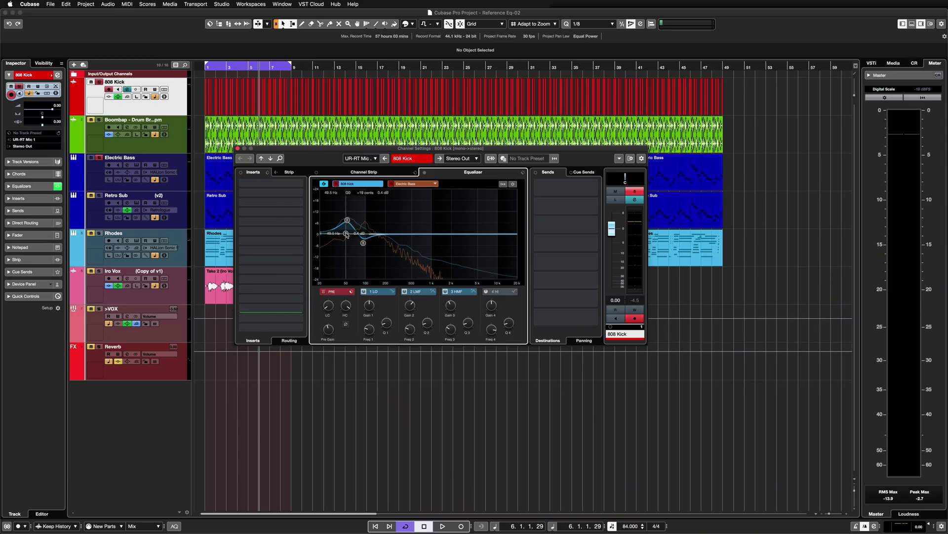
Move kick band 1 to about 250 Hz at -1.4 dB, raise 1.77 kHz to +6.9 dB, then show Electric Bass.
right_click(346, 234)
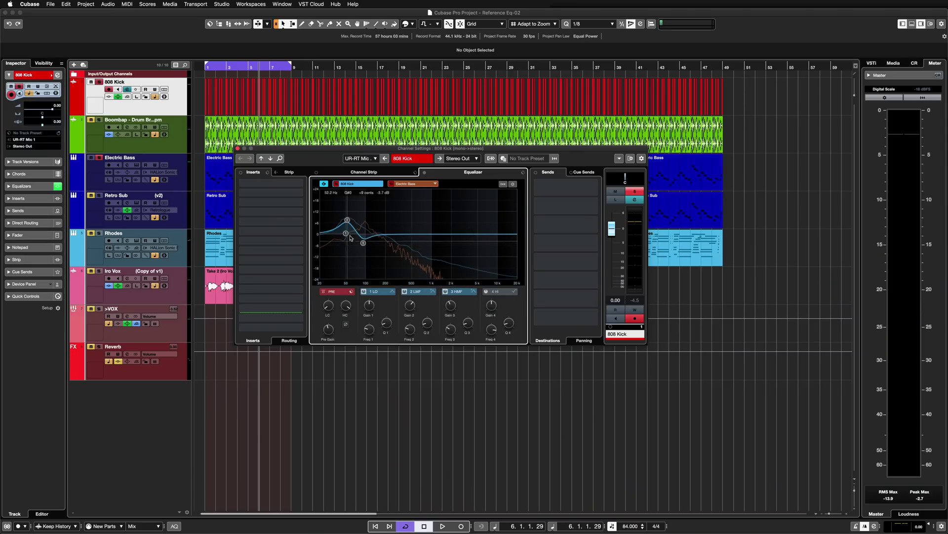
left_click_drag(347, 235, 409, 238)
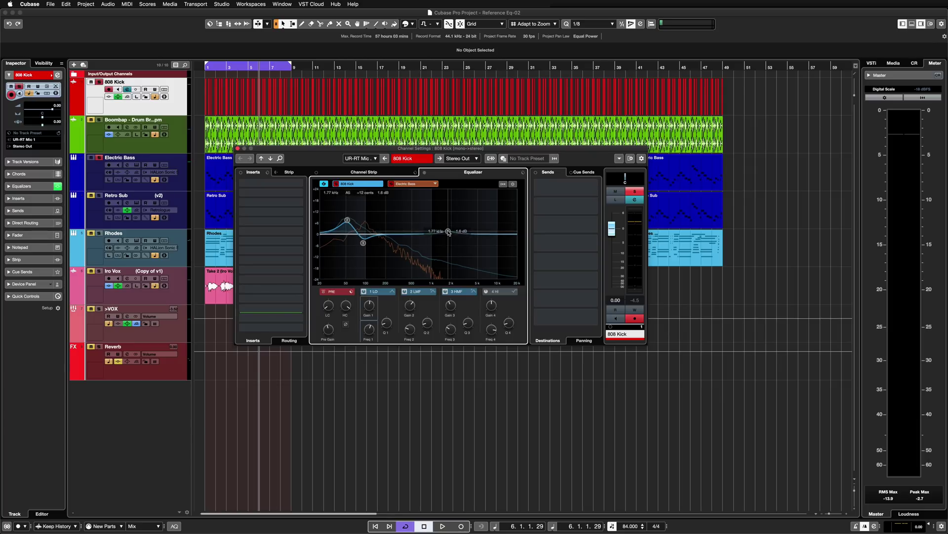
key("space")
mouse_move(448, 230)
left_mouse_down()
mouse_move(448, 222)
mouse_move(449, 231)
left_mouse_up()
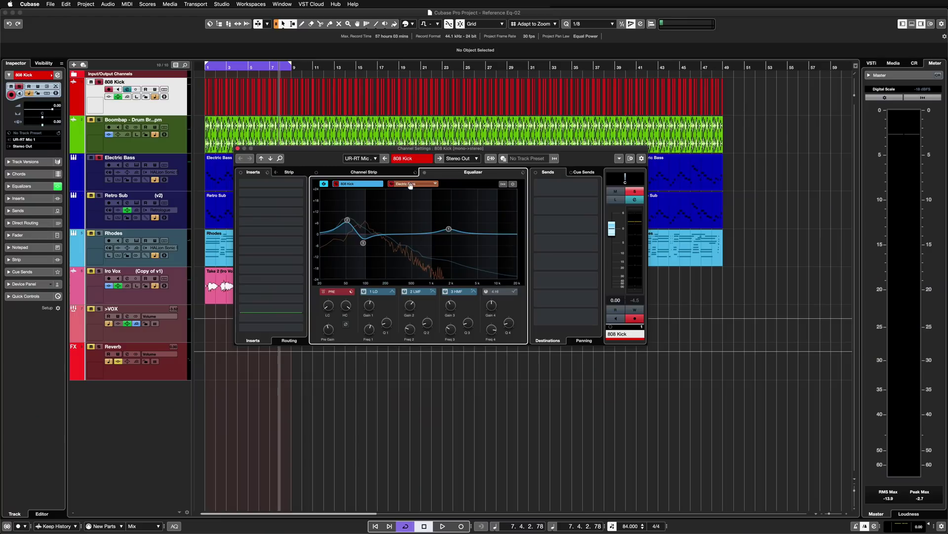
left_click(411, 184)
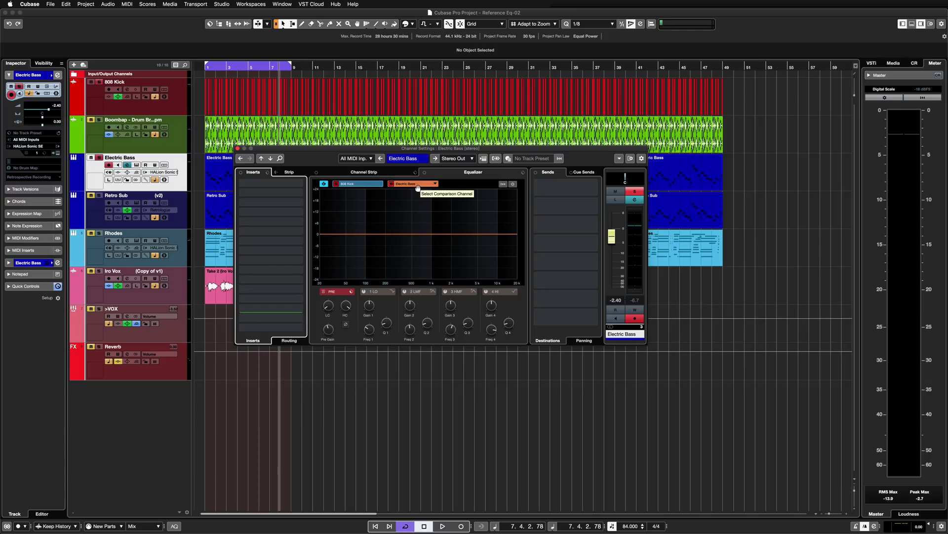
Add a low-mid band 2 point near 55 Hz to the Electric Bass EQ, checking it with playback.
key("space")
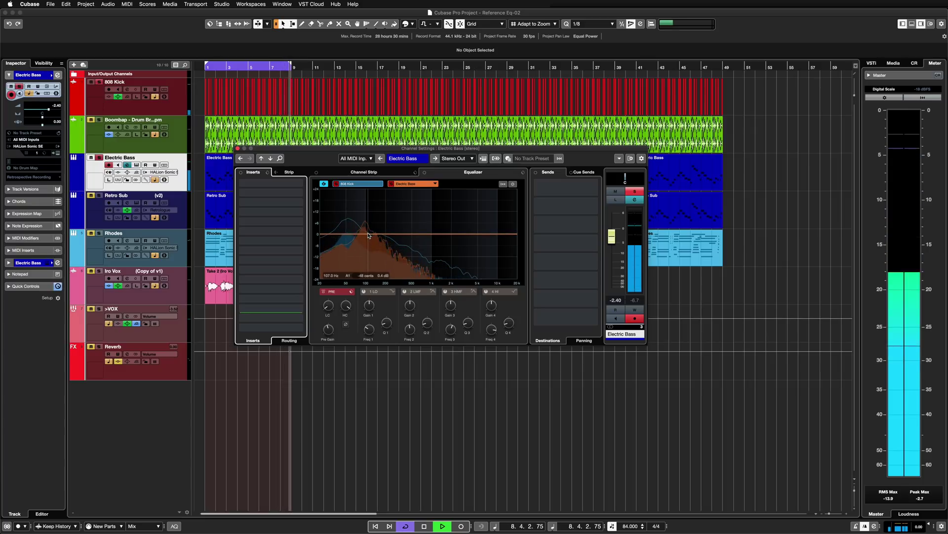
key("space")
left_click(349, 222)
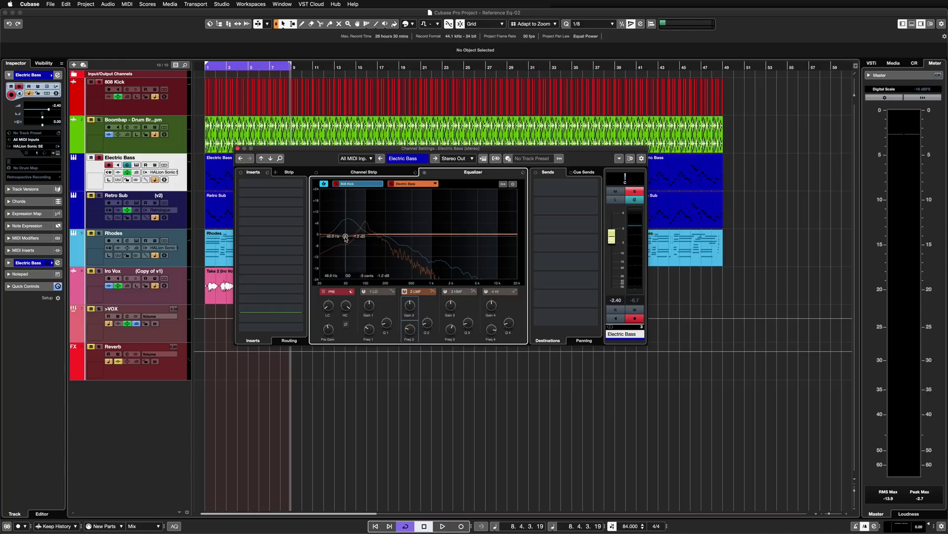
key("space")
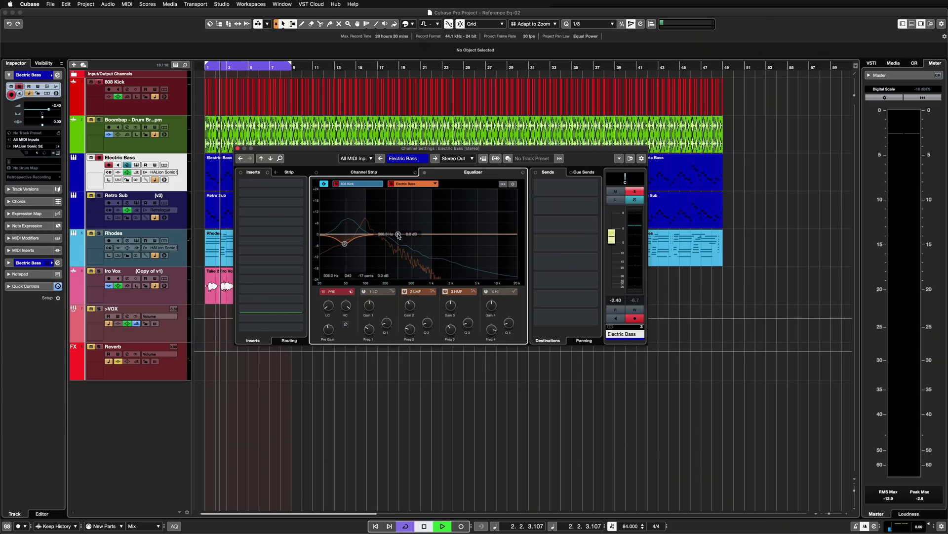
Drag the Electric Bass band 3 node down to about 95 Hz with roughly +7 dB boost.
left_click_drag(399, 234, 364, 221)
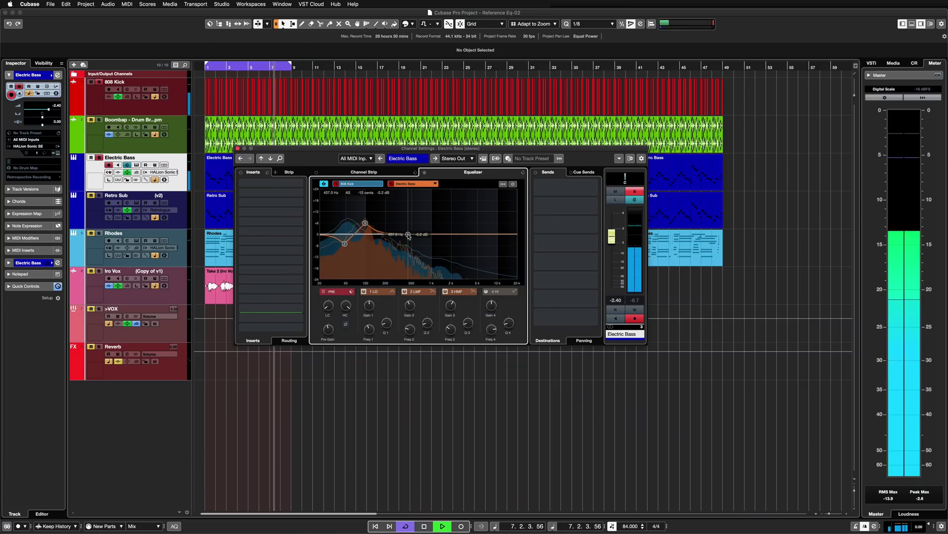
Lower the Electric Bass boost near 437 Hz to about 4.7 dB, then select the Rhodes channel.
left_click_drag(408, 224, 409, 227)
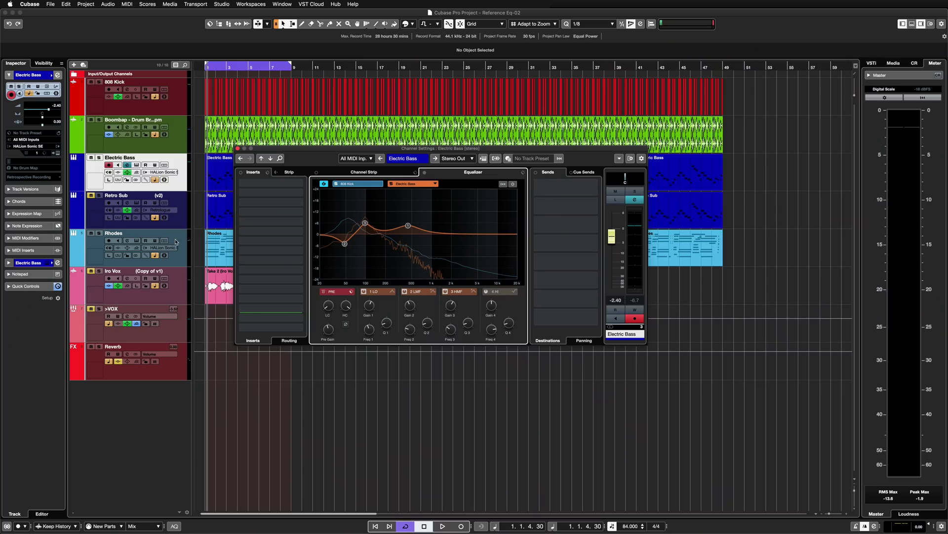
left_click(176, 241)
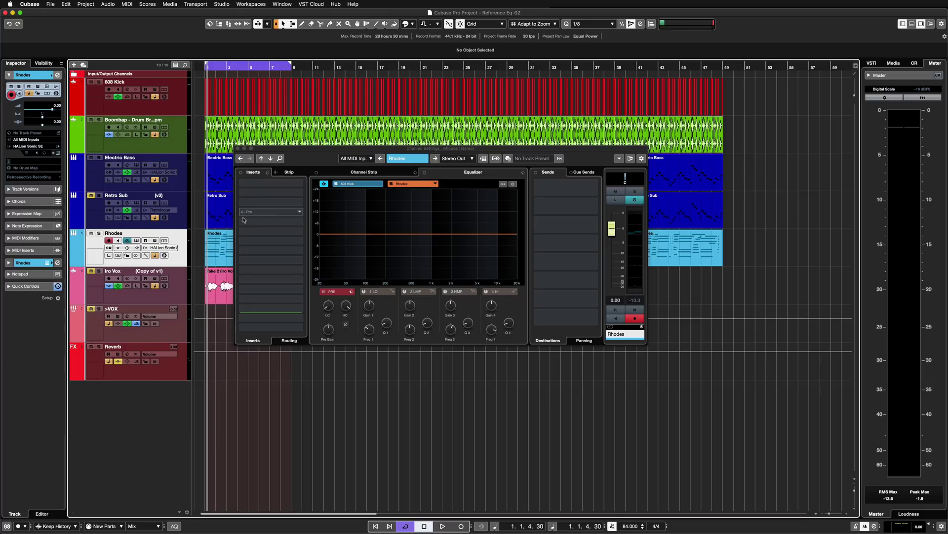
Set Electric Bass as the Rhodes equalizer's comparison channel and play briefly to compare curves.
left_click(127, 240)
left_click(127, 240)
left_click(435, 183)
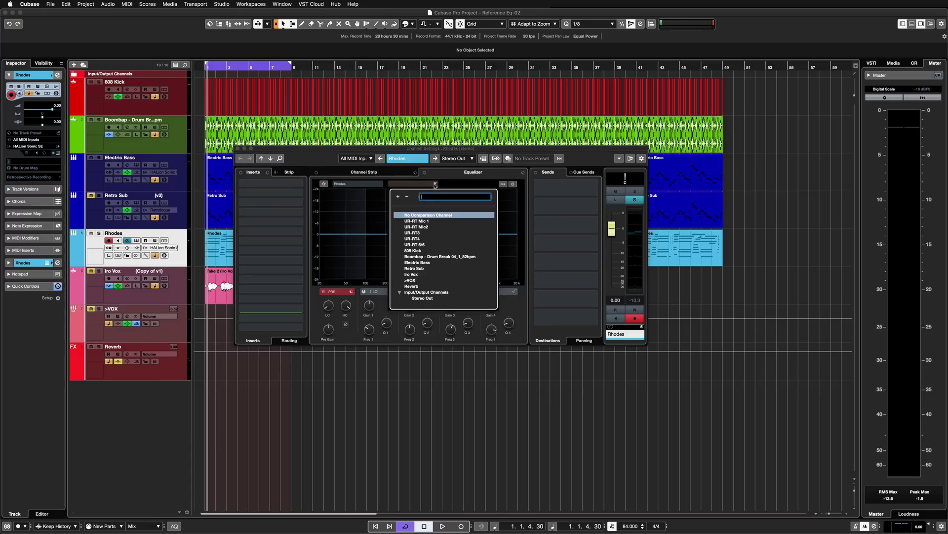
left_click(413, 263)
key("space")
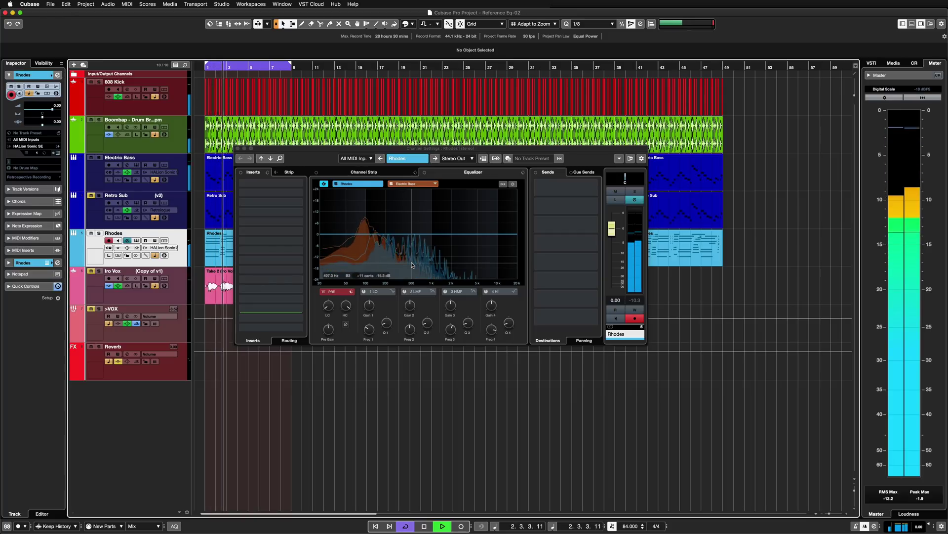
key("space")
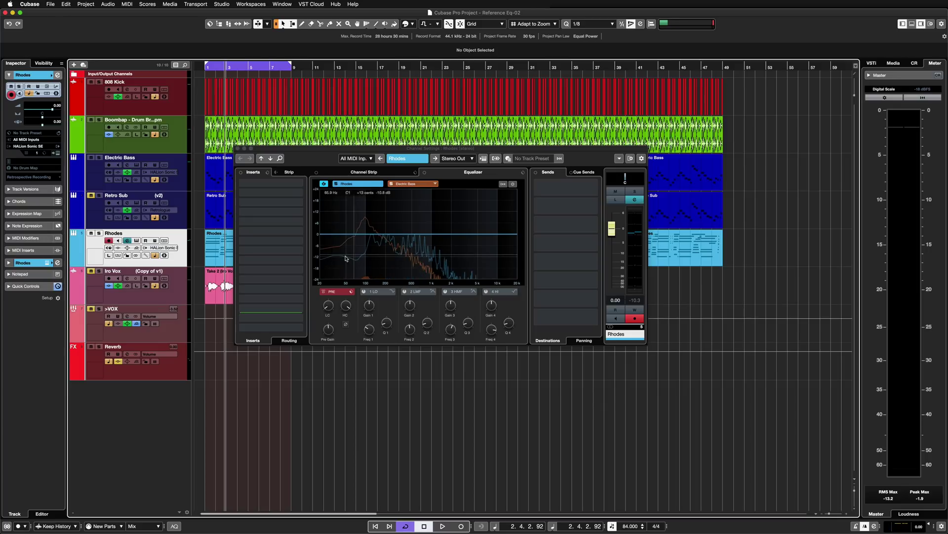
Play from bar 1 and shift the Rhodes EQ dip up to about 121 Hz.
left_click(330, 305)
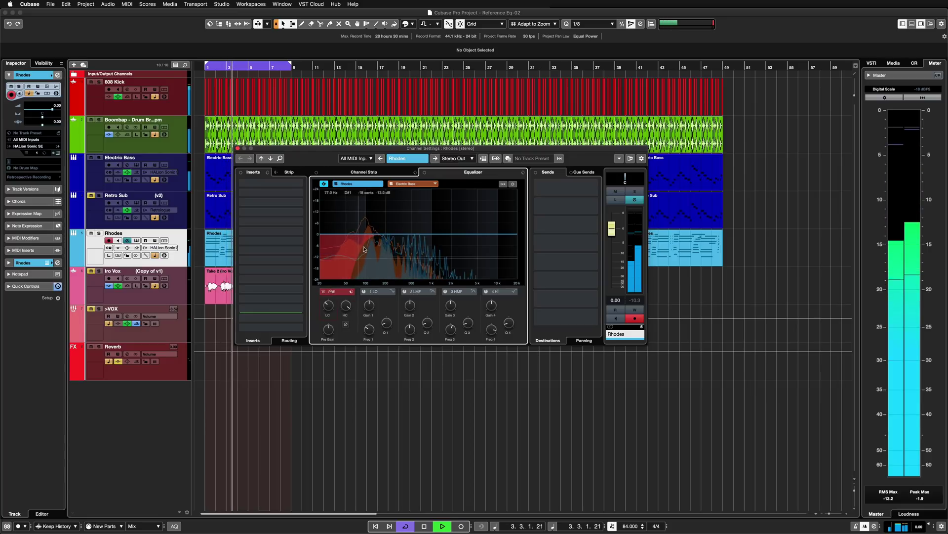
key("space")
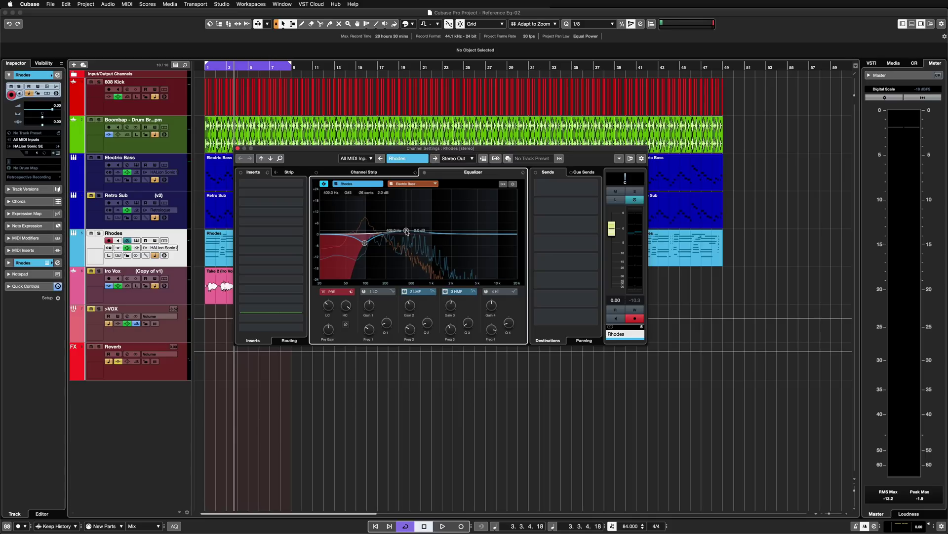
left_click(206, 68)
key("space")
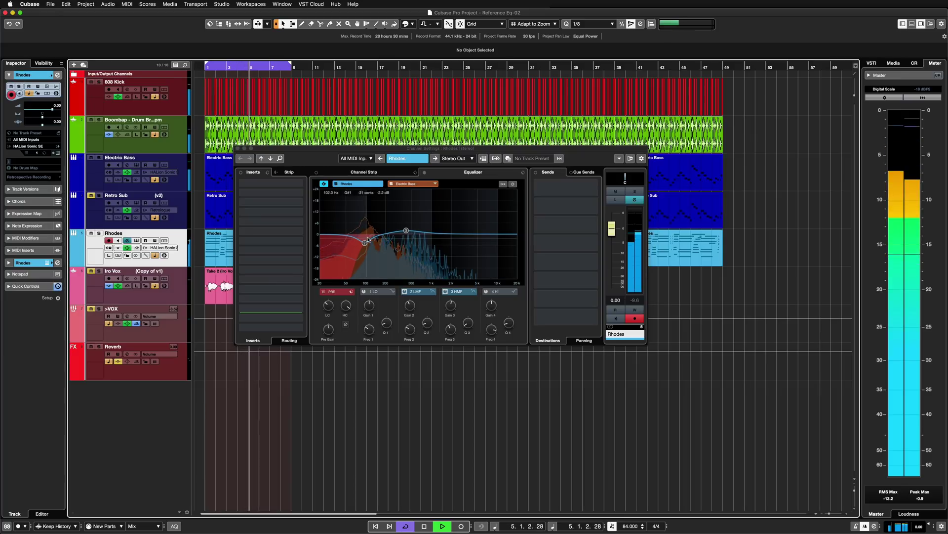
left_click_drag(366, 243, 373, 242)
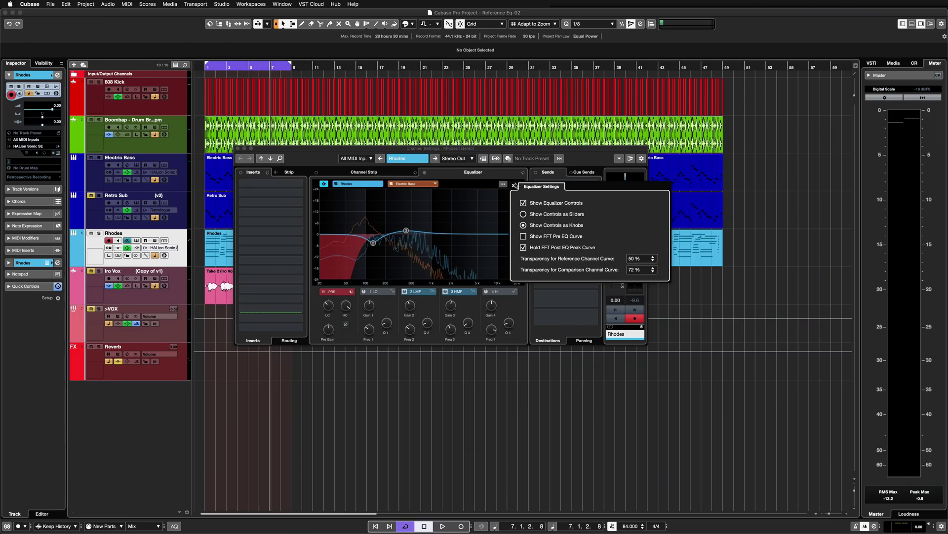
Try the Rhodes EQ controls as sliders, hide and re-show them, then close Equalizer Settings.
left_click(523, 214)
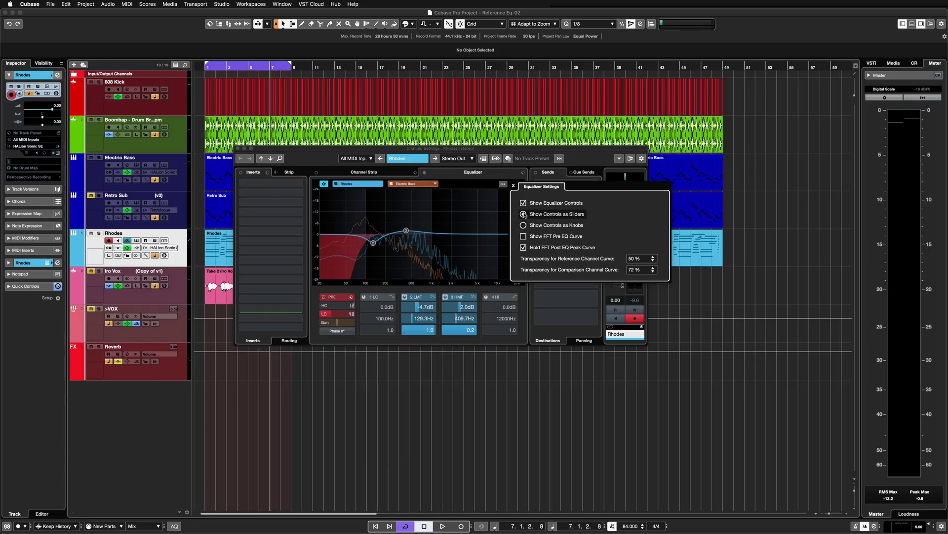
left_click(523, 203)
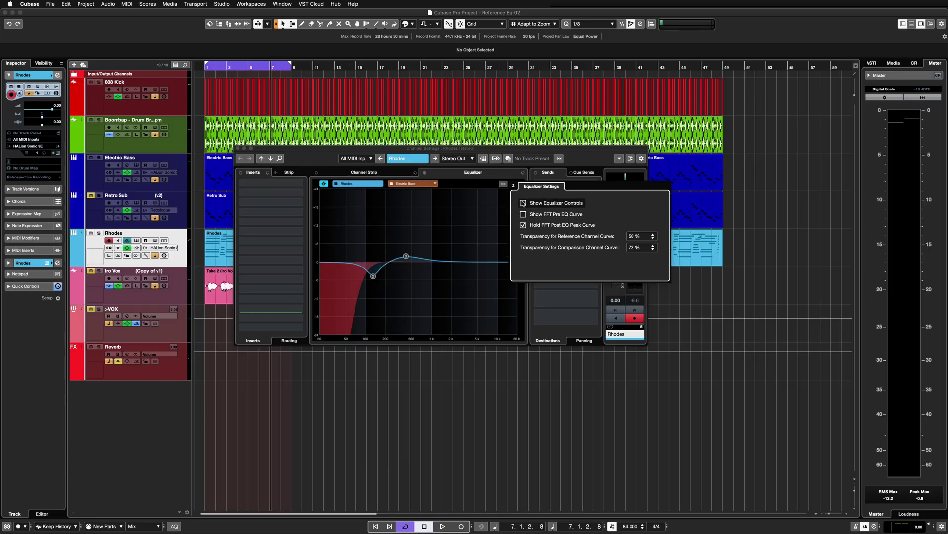
left_click(523, 203)
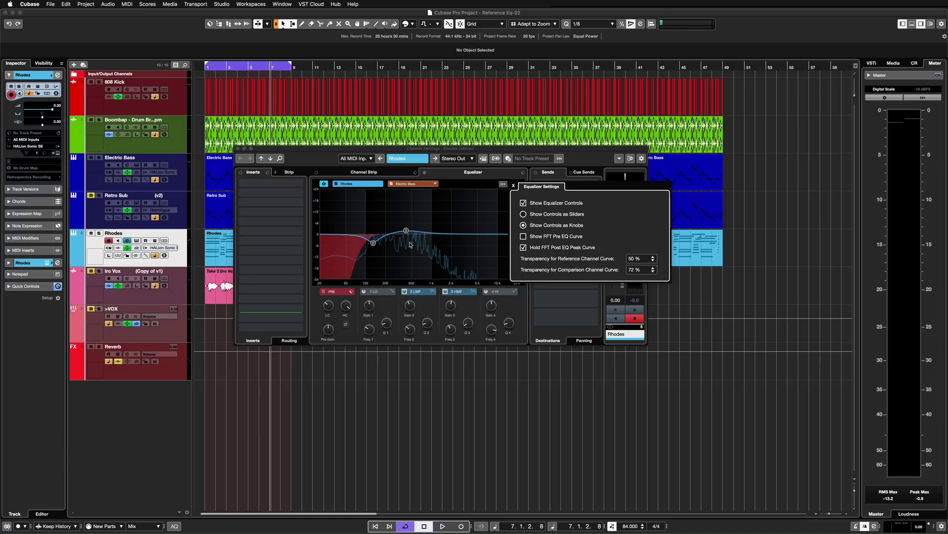
left_click(422, 264)
Play the track and raise the reference curve transparency to 67% and the comparison curve's to 58%.
key("space")
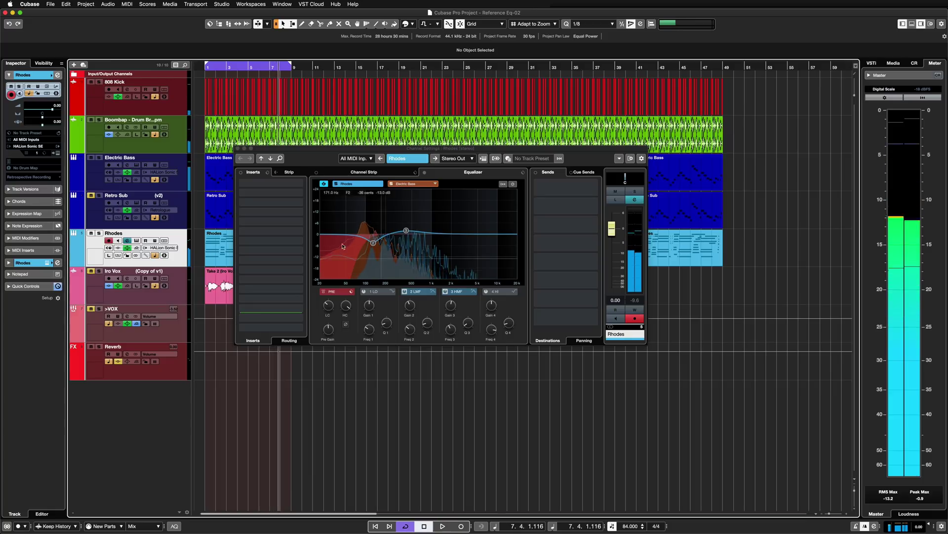
key("space")
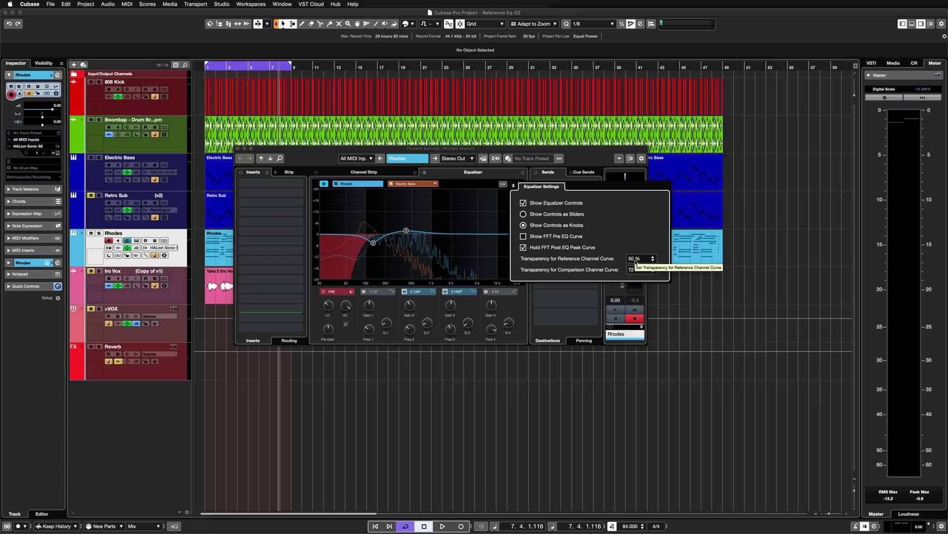
key("space")
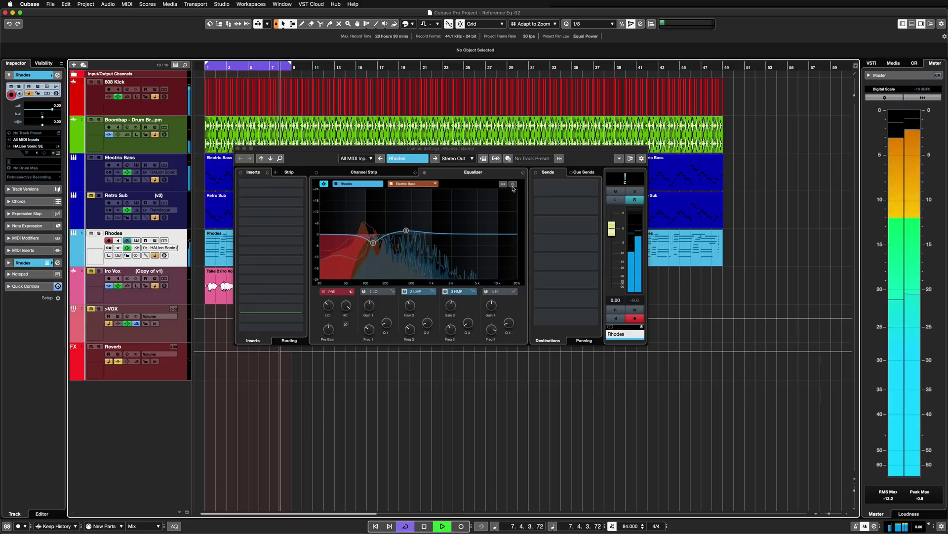
left_click_drag(635, 259, 638, 278)
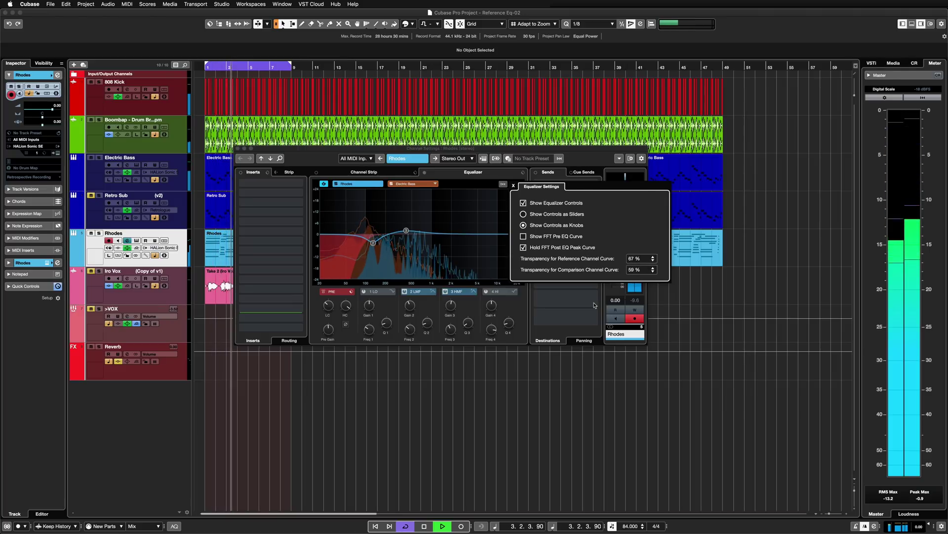